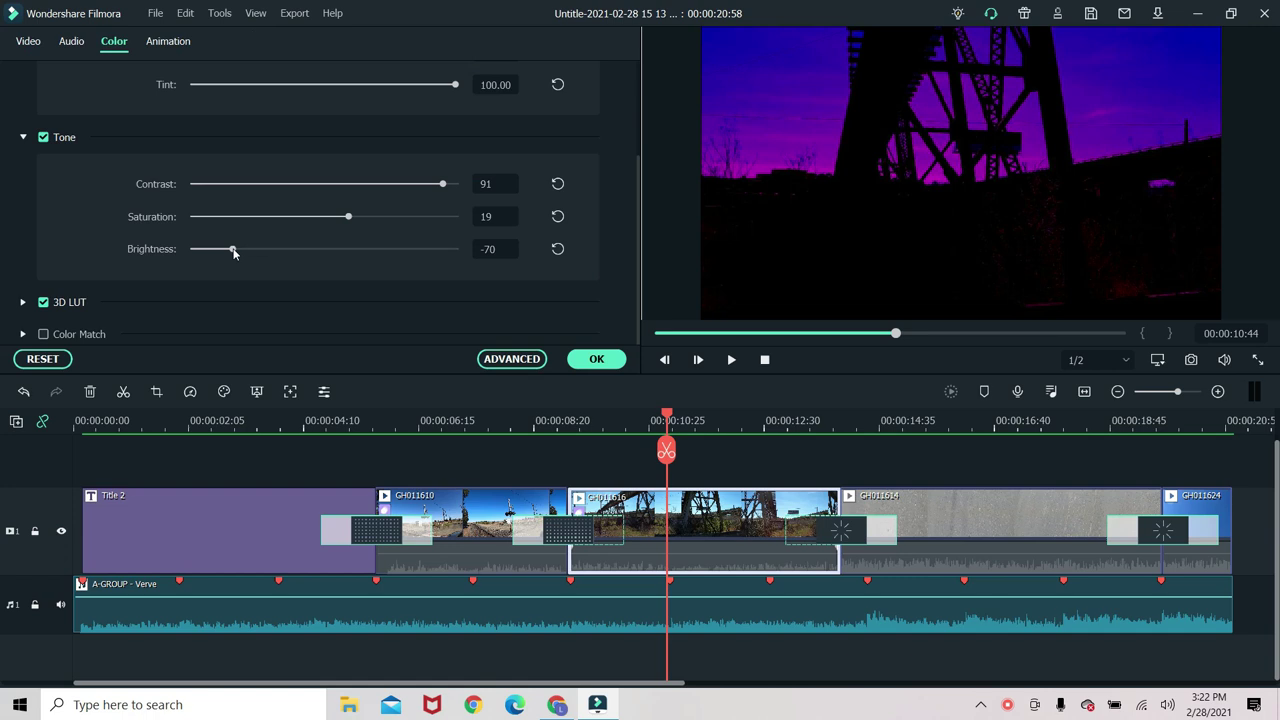
Step: Try different brightness levels on clip GH011616, settle on -56 and apply the color settings
{"action": "left_click_drag", "start_coordinate": [232, 250], "coordinate": [463, 248]}
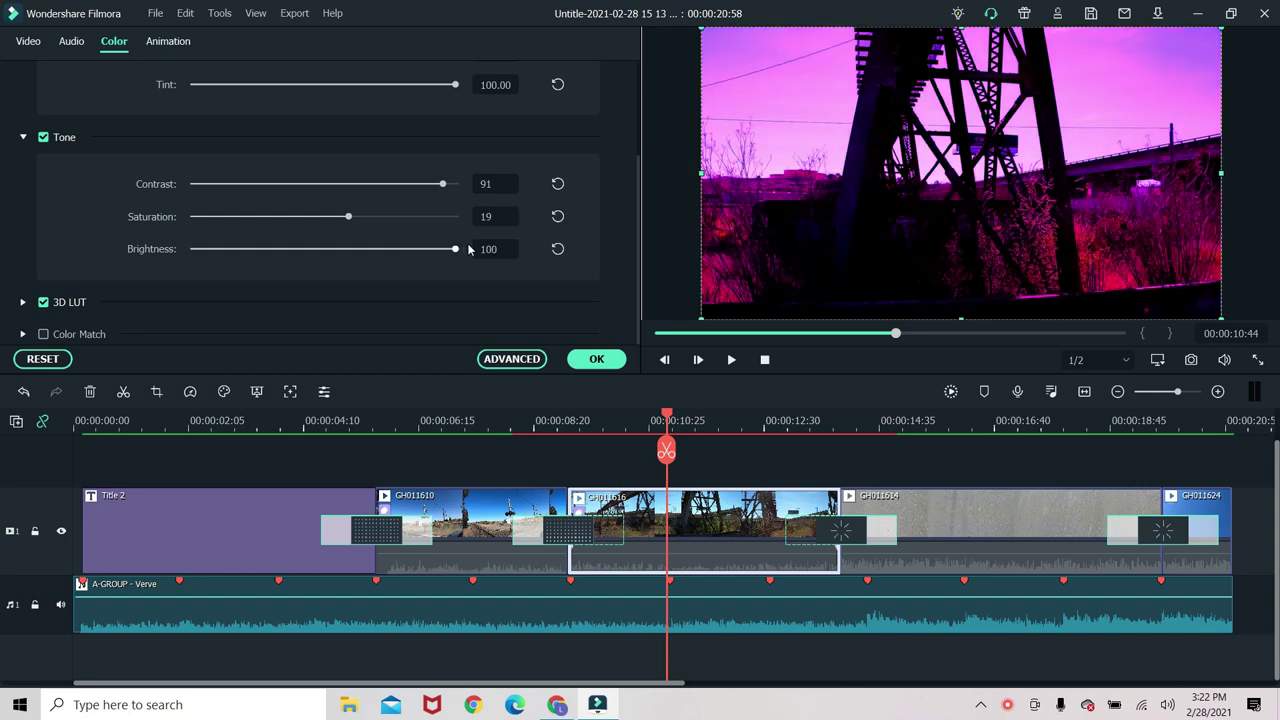
{"action": "left_click_drag", "start_coordinate": [330, 250], "coordinate": [265, 250]}
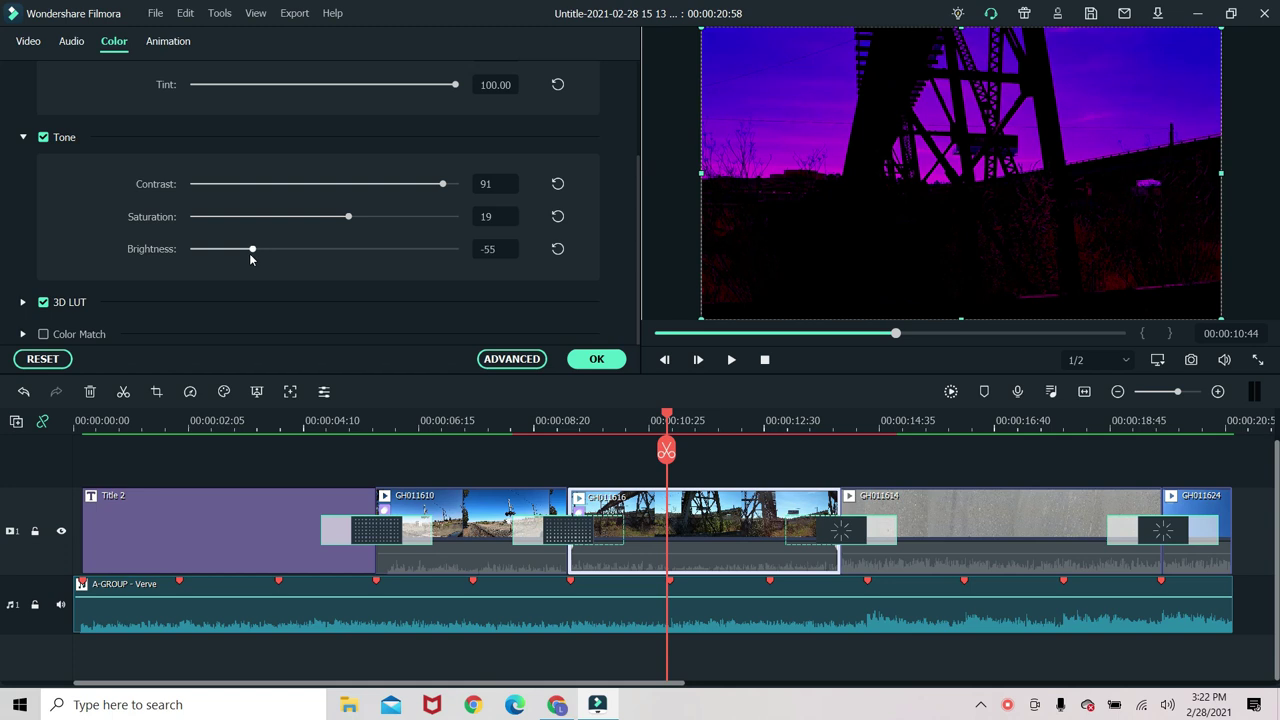
{"action": "left_click", "coordinate": [596, 359]}
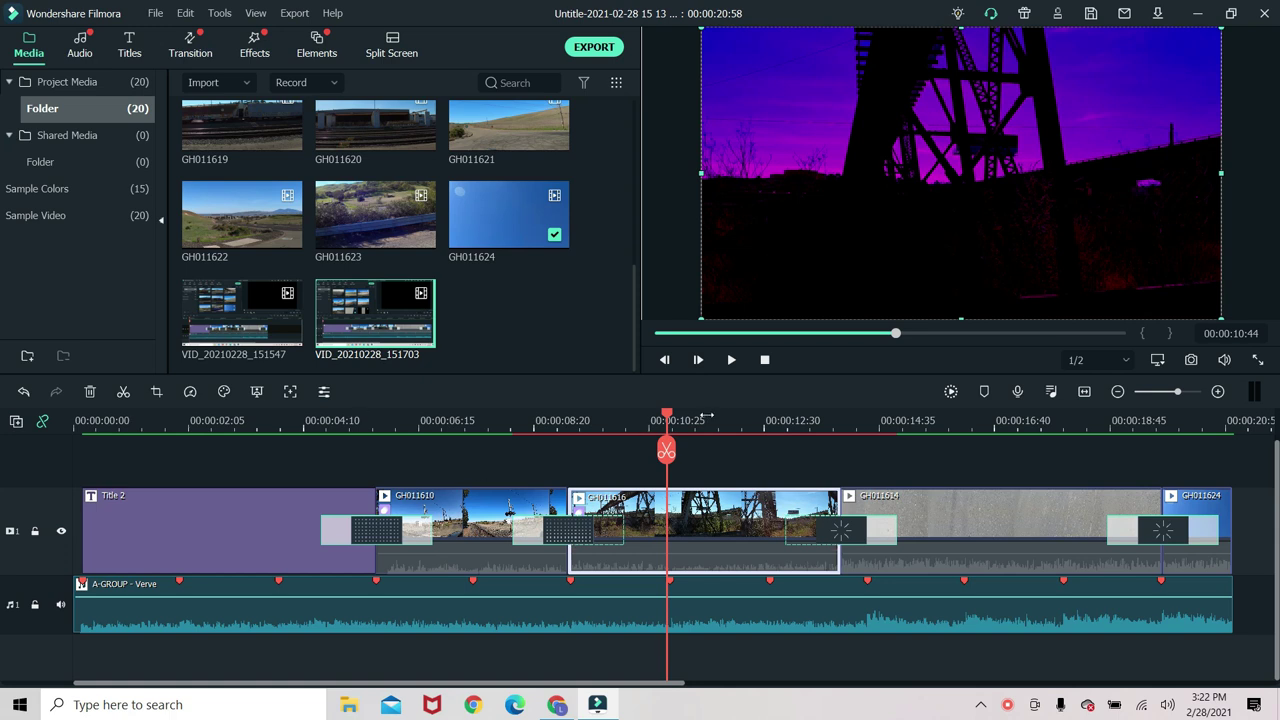
Step: Show the Basic transitions with the playhead at the cut between the title and clip GH011610
{"action": "left_click_drag", "start_coordinate": [671, 415], "coordinate": [379, 470]}
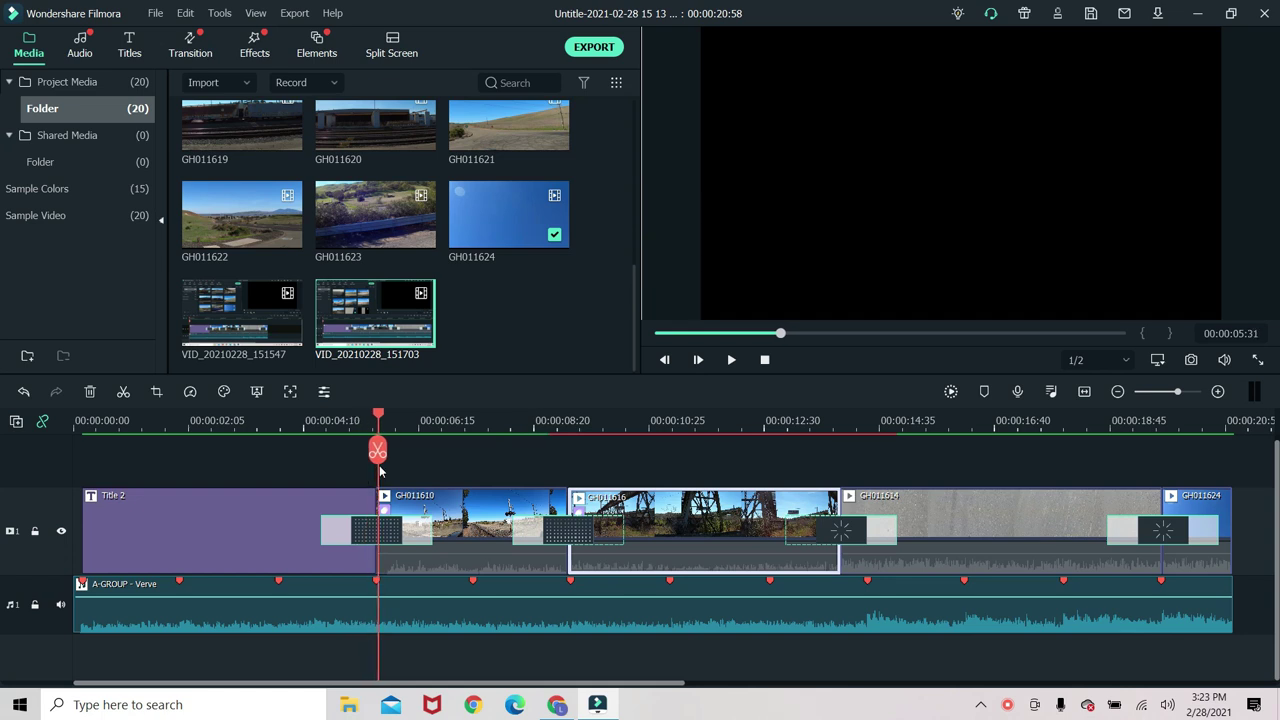
{"action": "left_click", "coordinate": [190, 40]}
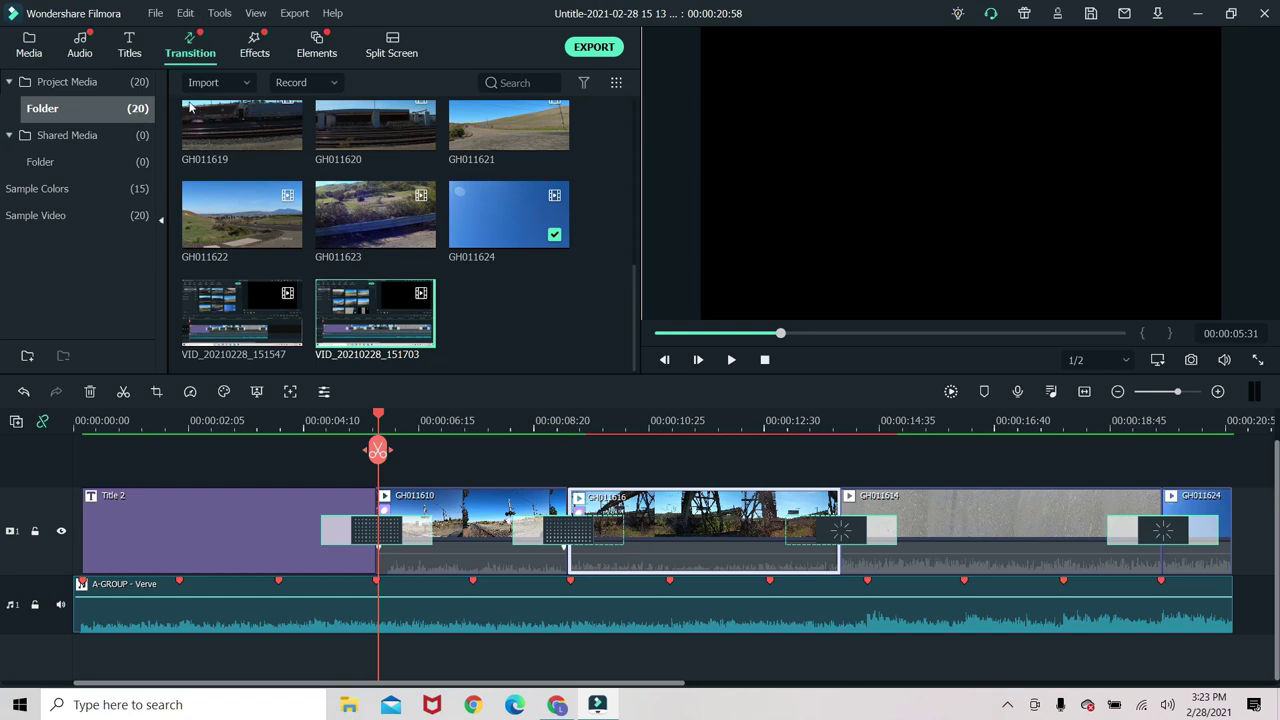
{"action": "left_click", "coordinate": [193, 47]}
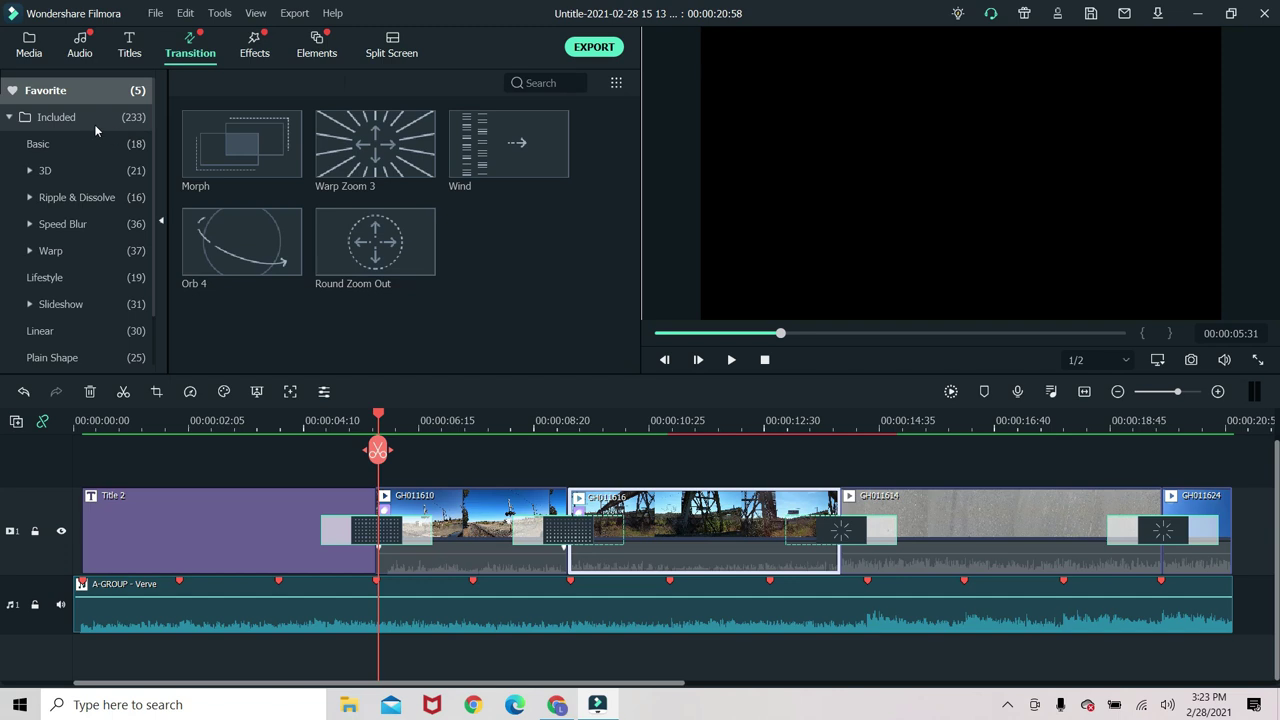
{"action": "left_click", "coordinate": [60, 141]}
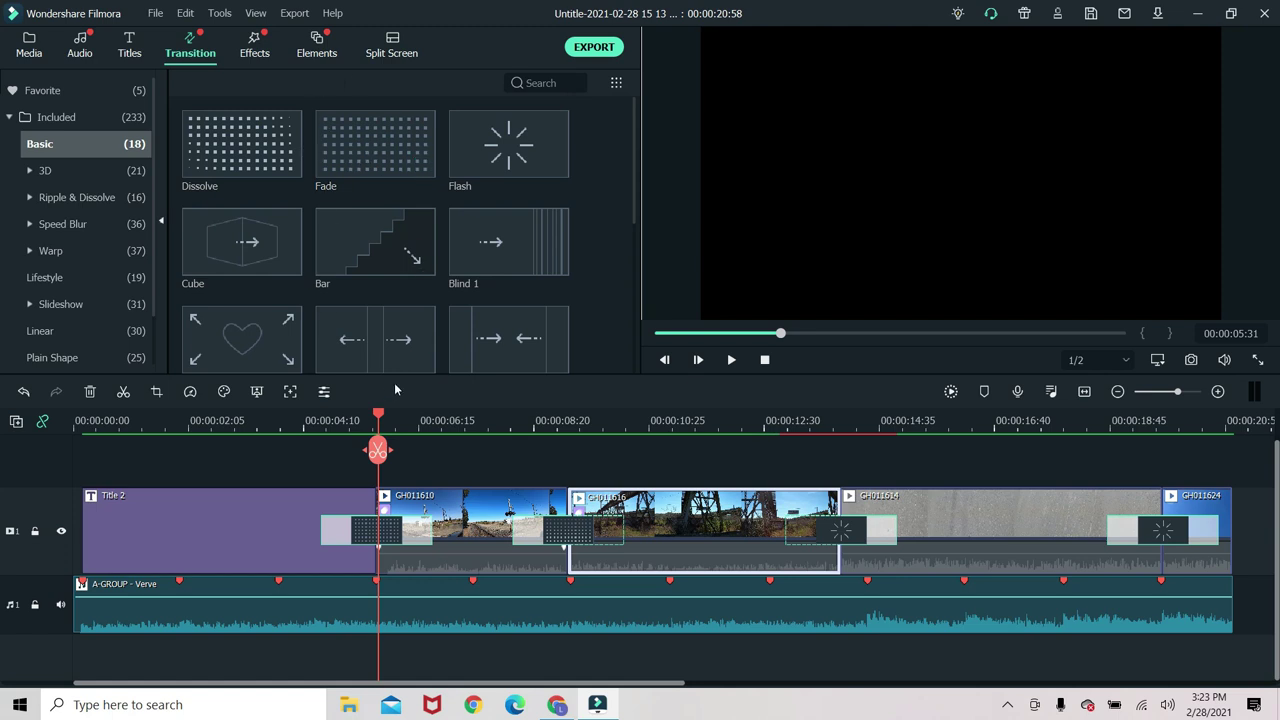
Step: Play back the transition from GH011616 to GH011614, and replay the sequence from the start of GH011610 into GH011616
{"action": "left_click_drag", "start_coordinate": [379, 416], "coordinate": [781, 455]}
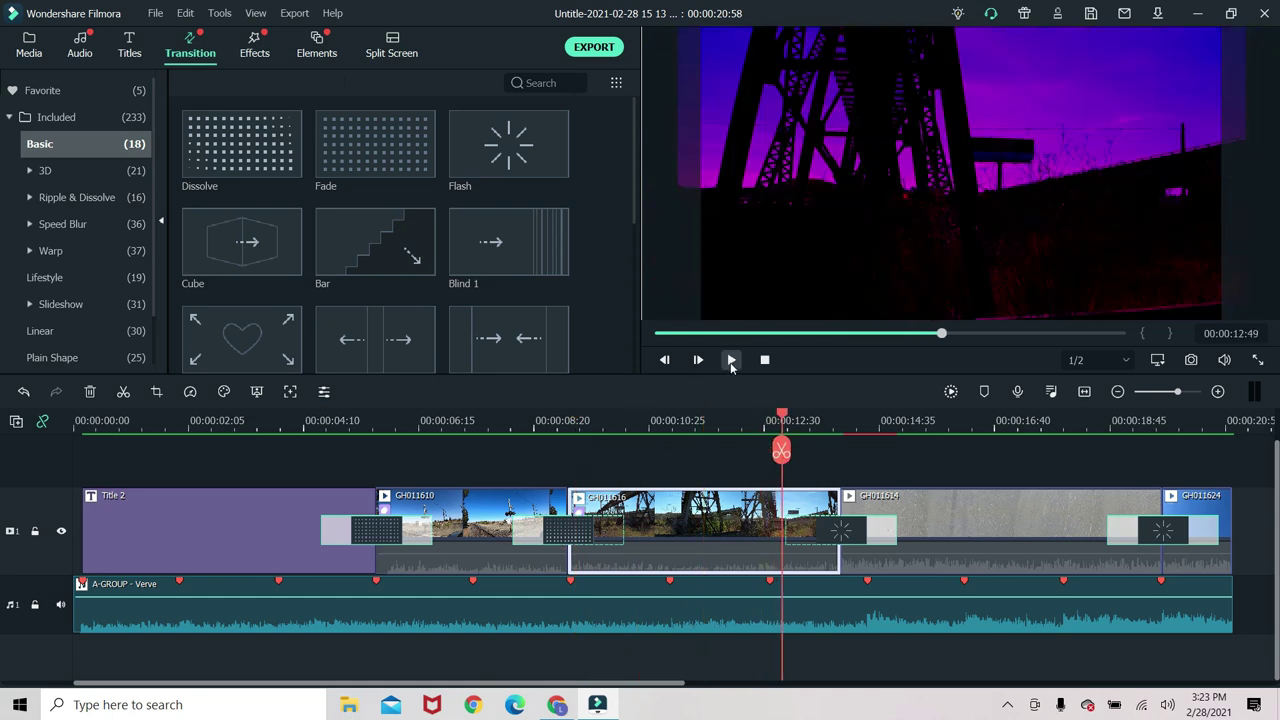
{"action": "left_click", "coordinate": [731, 362]}
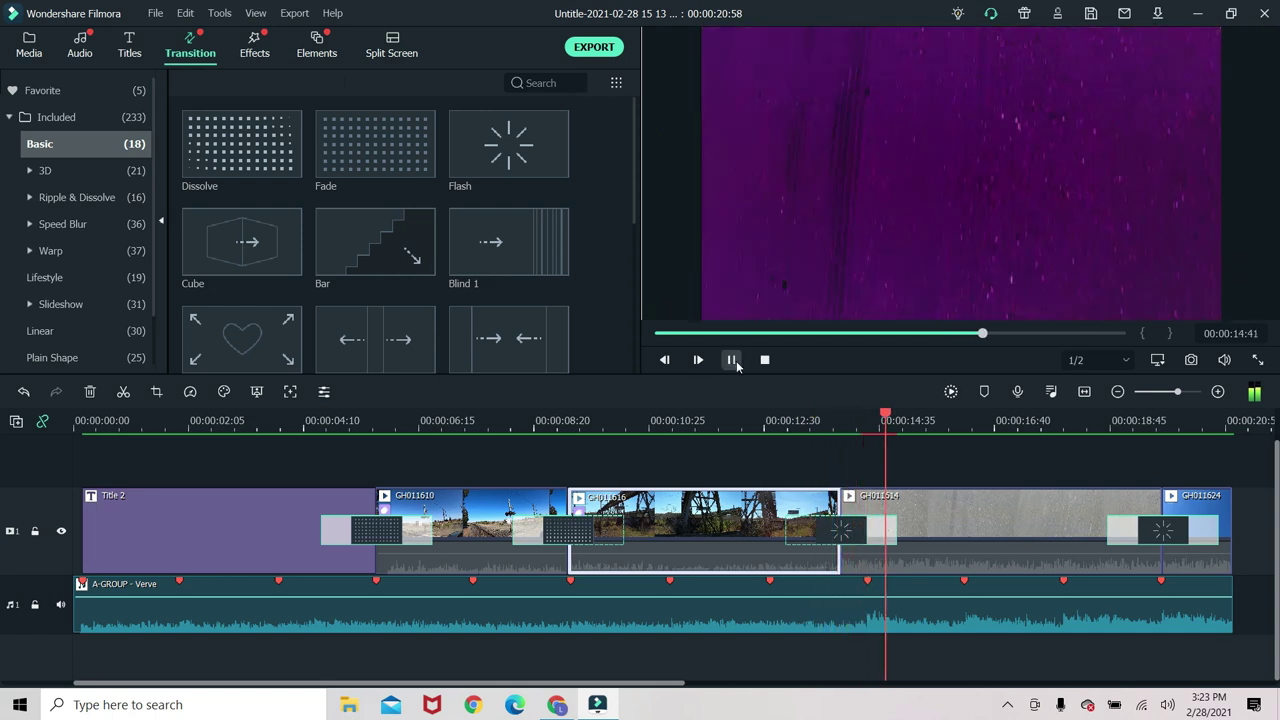
{"action": "left_click", "coordinate": [736, 361]}
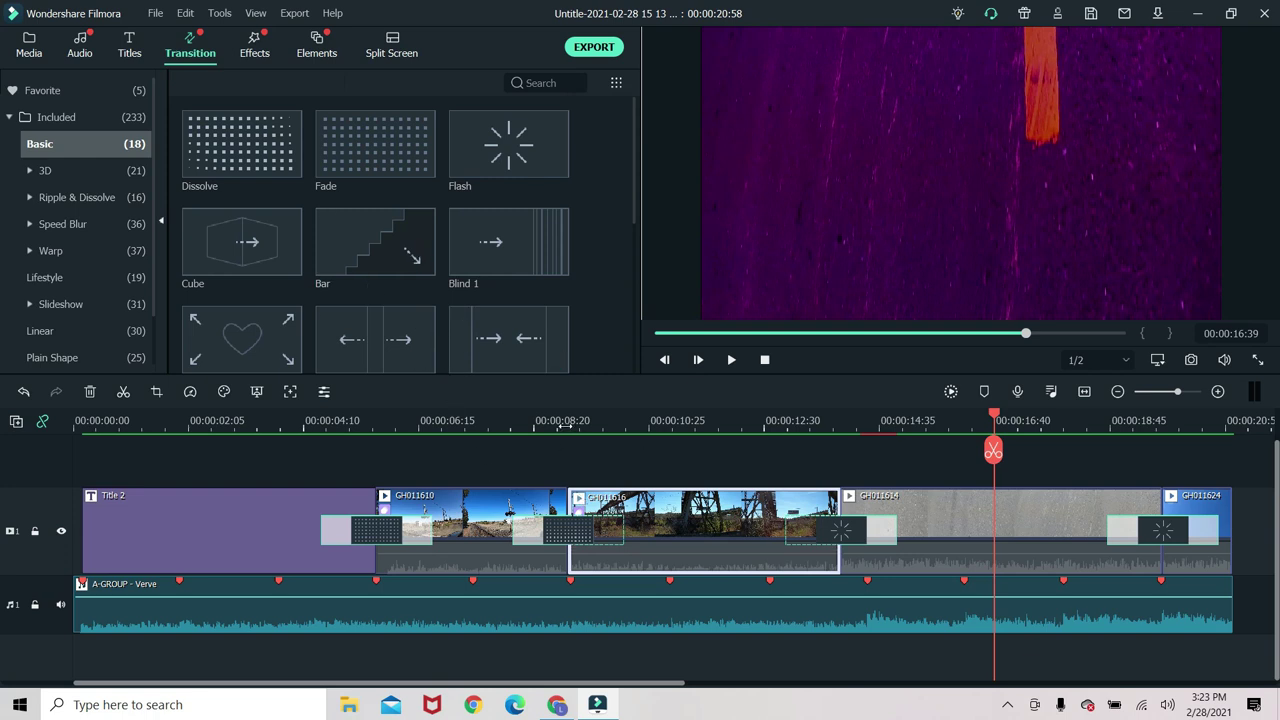
{"action": "left_click", "coordinate": [377, 415]}
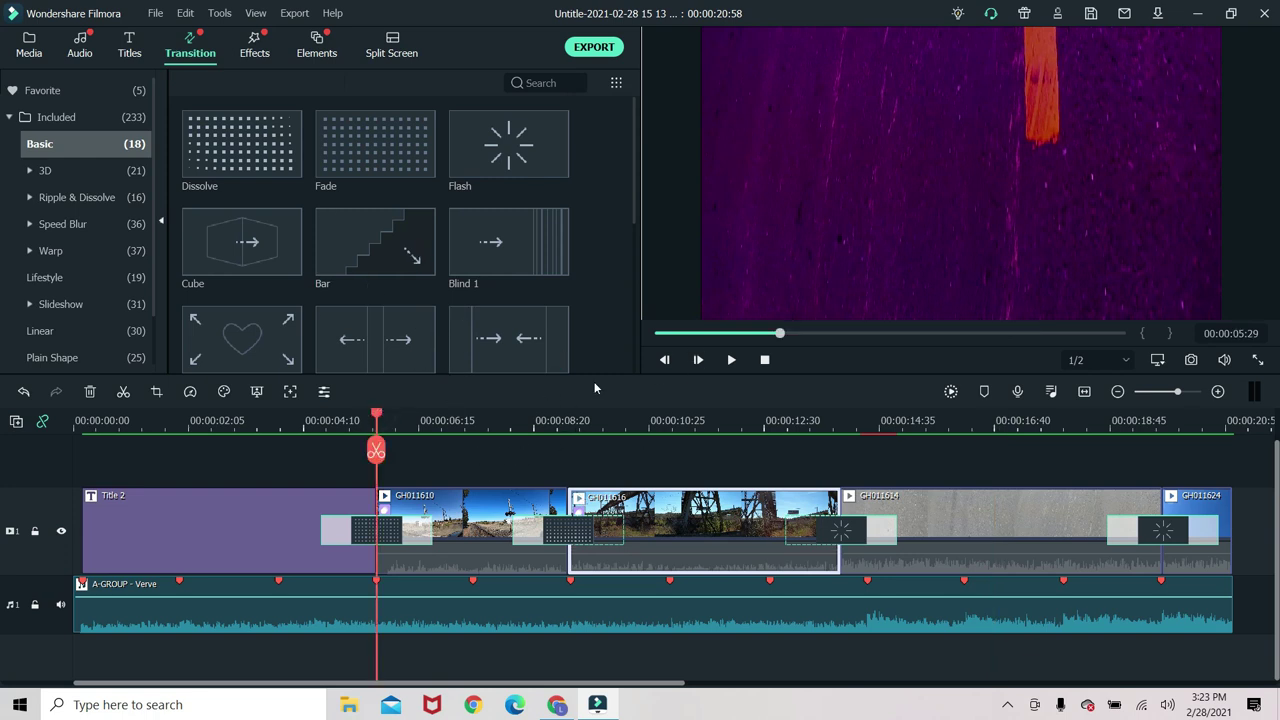
{"action": "left_click", "coordinate": [728, 361]}
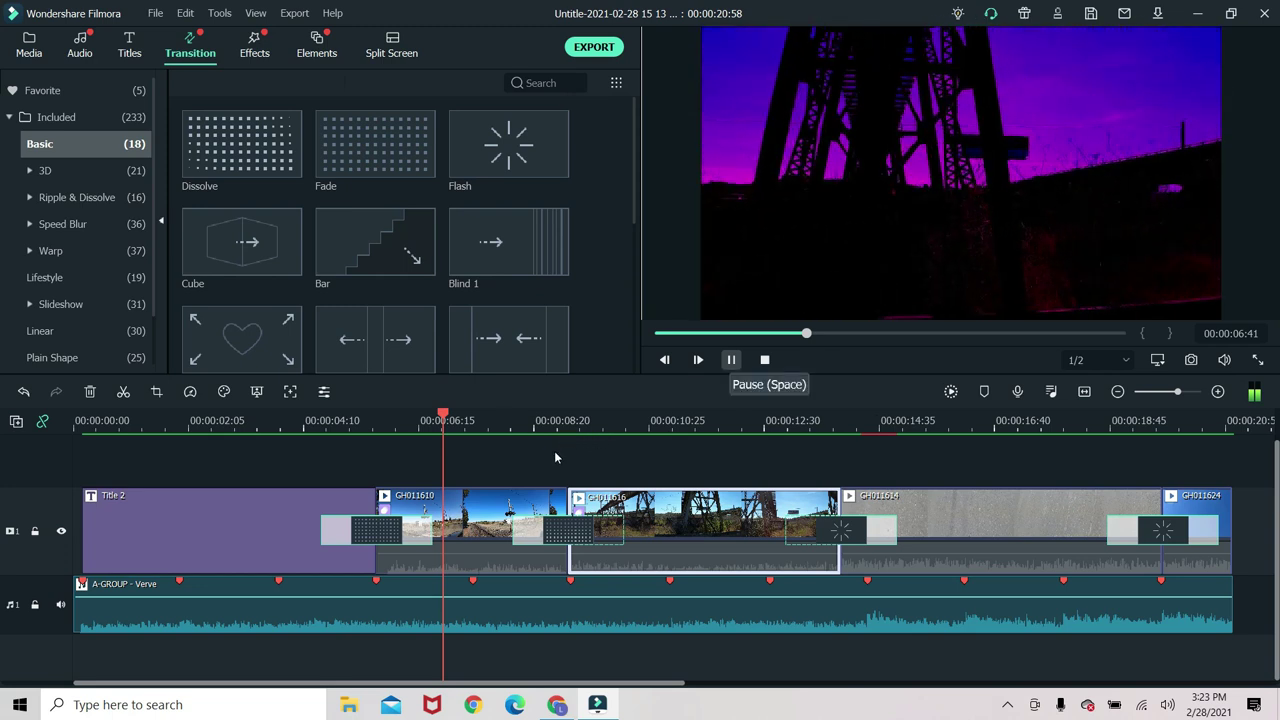
{"action": "key", "text": "space"}
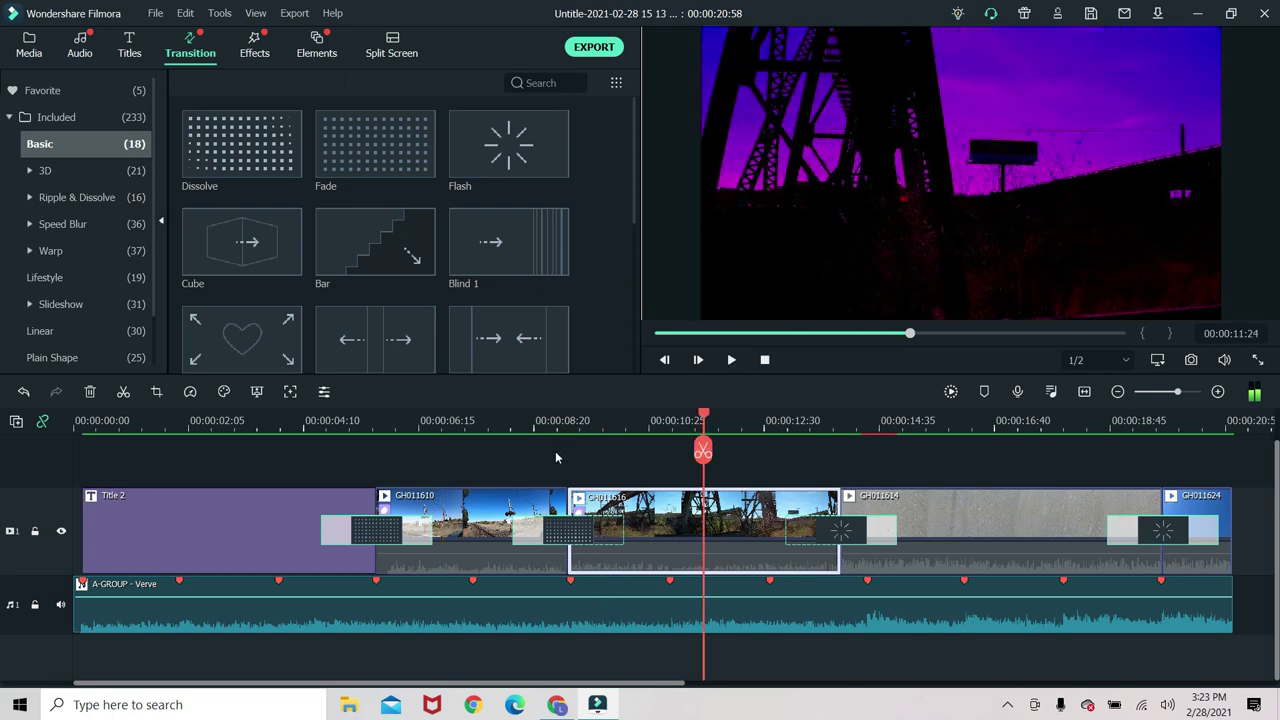
Step: Apply the Fade Zoom In legacy preset motion to clip GH011616
{"action": "double_click", "coordinate": [670, 528]}
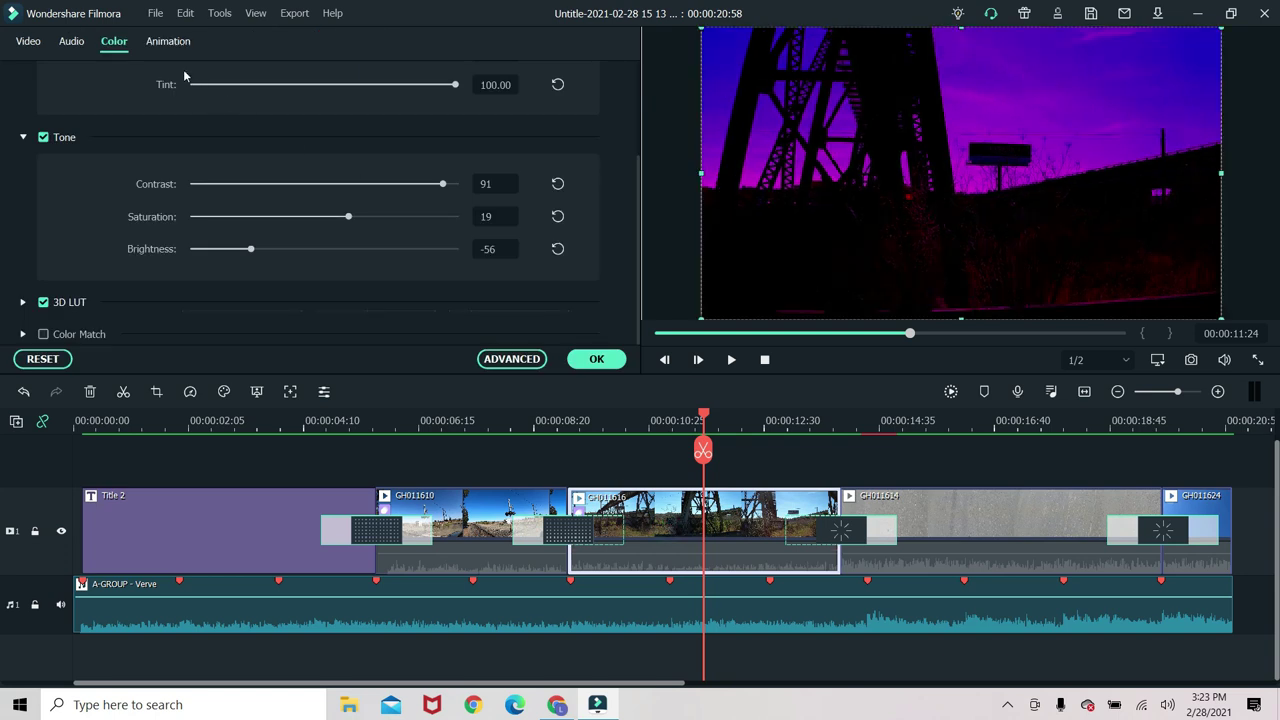
{"action": "left_click", "coordinate": [168, 42]}
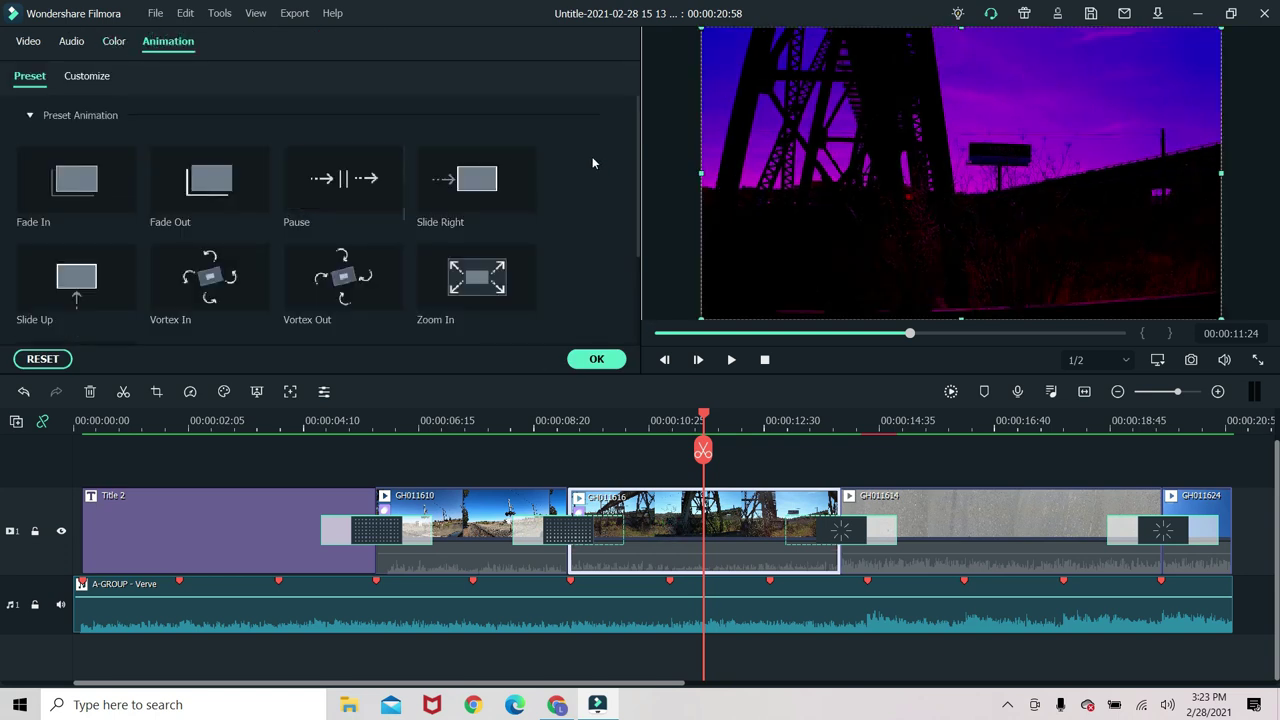
{"action": "scroll", "coordinate": [636, 166], "scroll_direction": "down", "scroll_amount": 3}
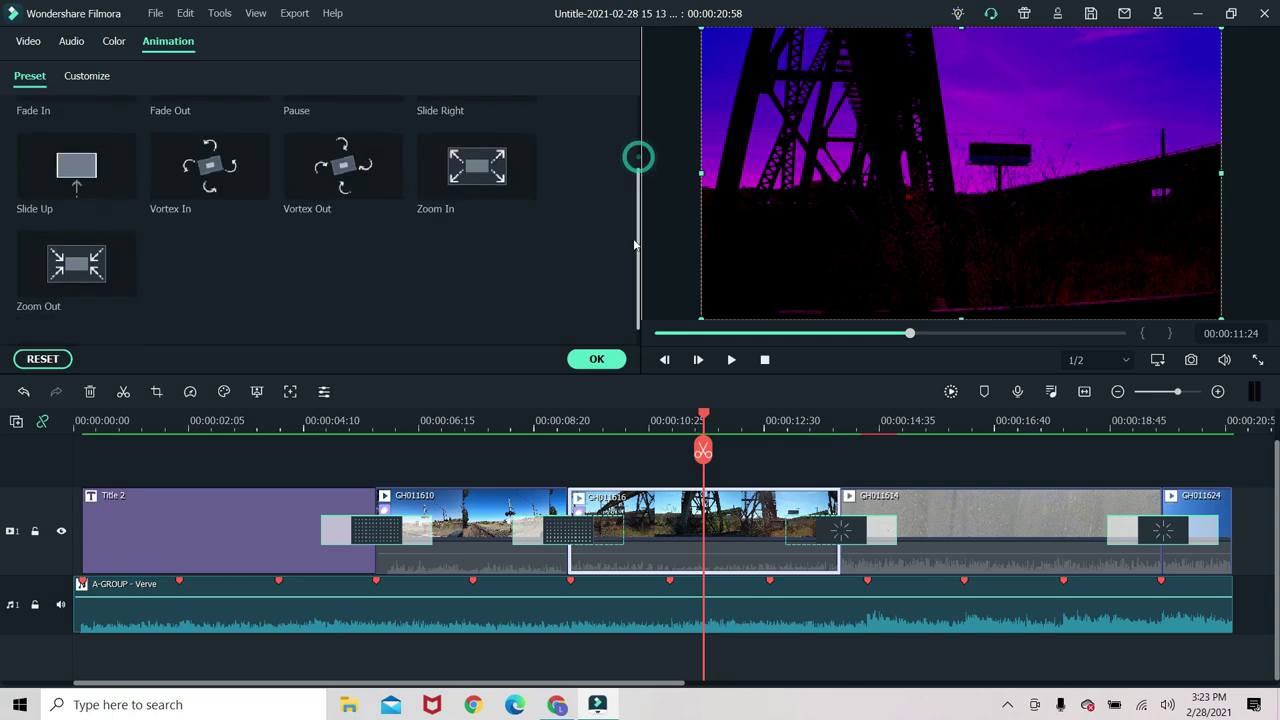
{"action": "left_click", "coordinate": [31, 335]}
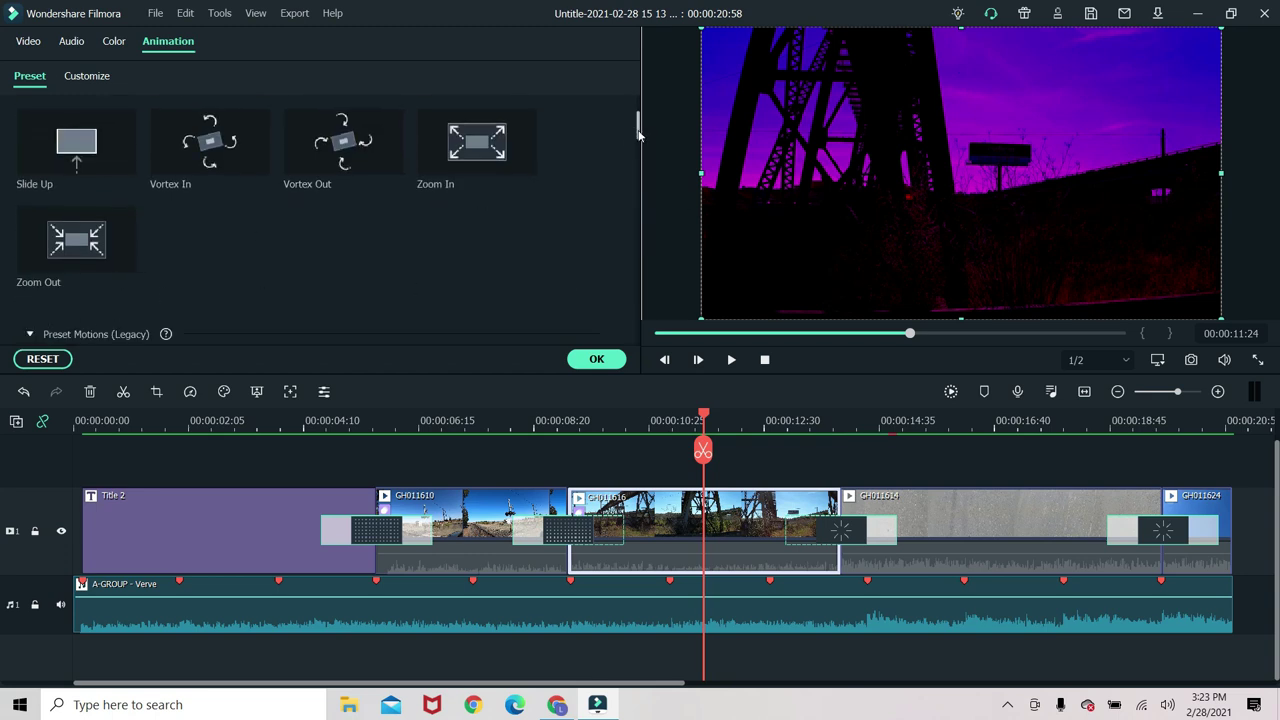
{"action": "scroll", "coordinate": [630, 168], "scroll_direction": "down", "scroll_amount": 5}
{"action": "scroll", "coordinate": [624, 178], "scroll_direction": "down", "scroll_amount": 2}
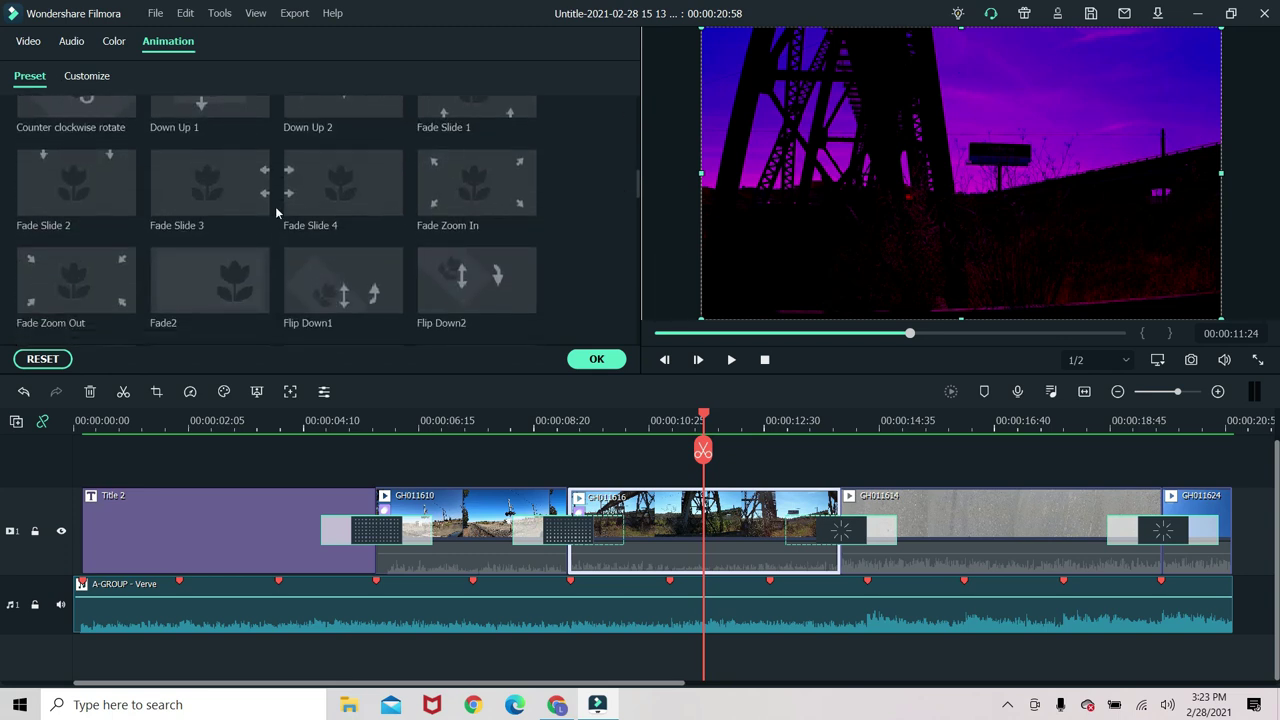
{"action": "double_click", "coordinate": [467, 195]}
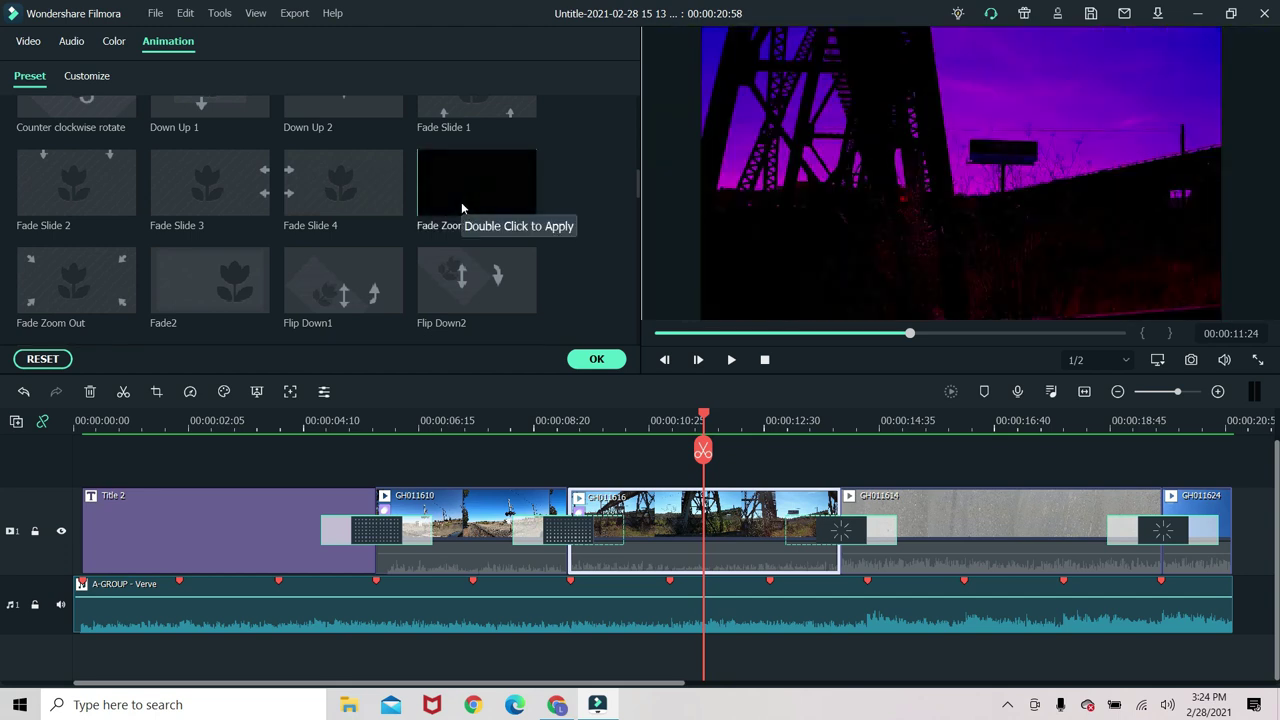
{"action": "left_click", "coordinate": [585, 360]}
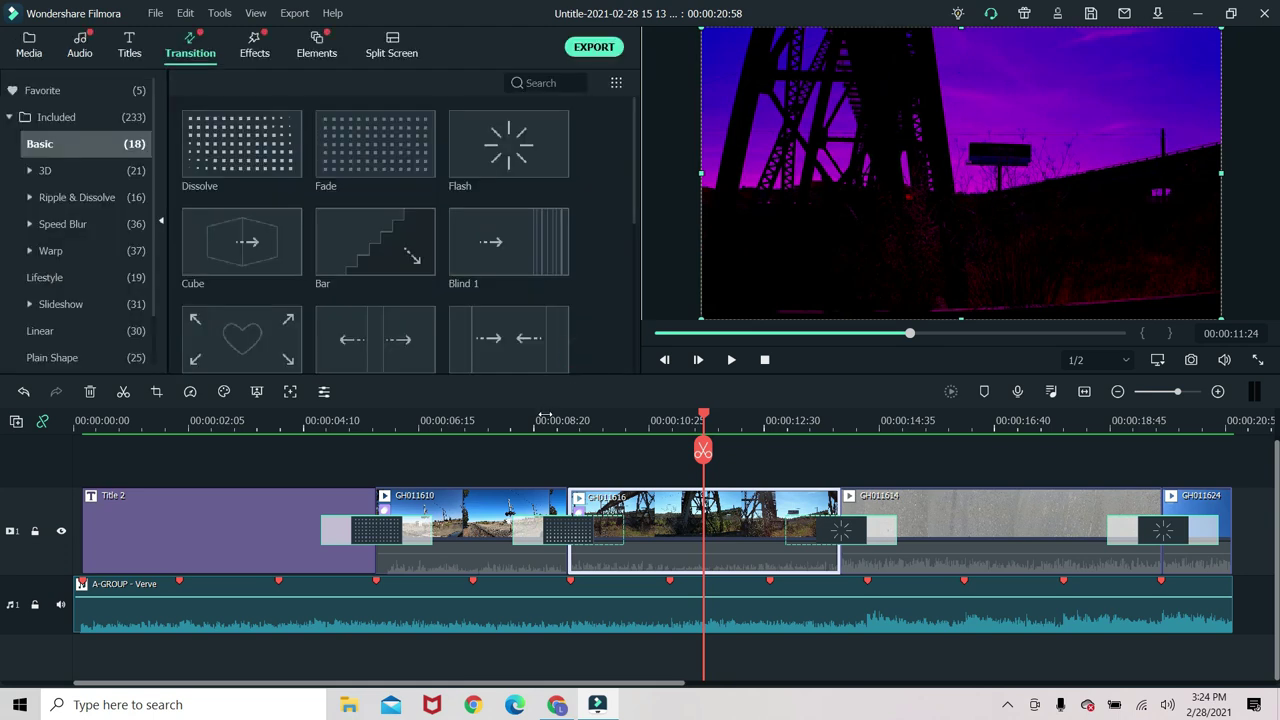
Step: Play back the sequence from just before clip GH011616 into GH011614 to review the animation
{"action": "left_click", "coordinate": [547, 418]}
{"action": "left_click", "coordinate": [731, 360]}
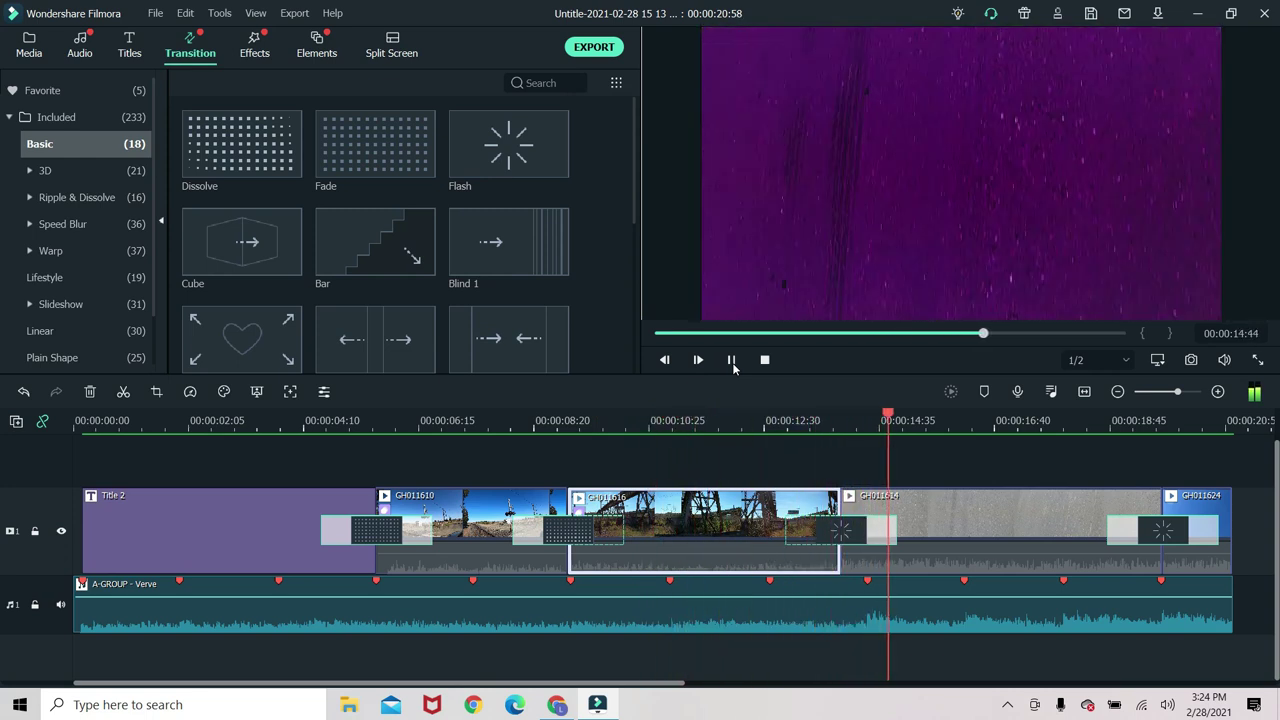
{"action": "left_click", "coordinate": [732, 362]}
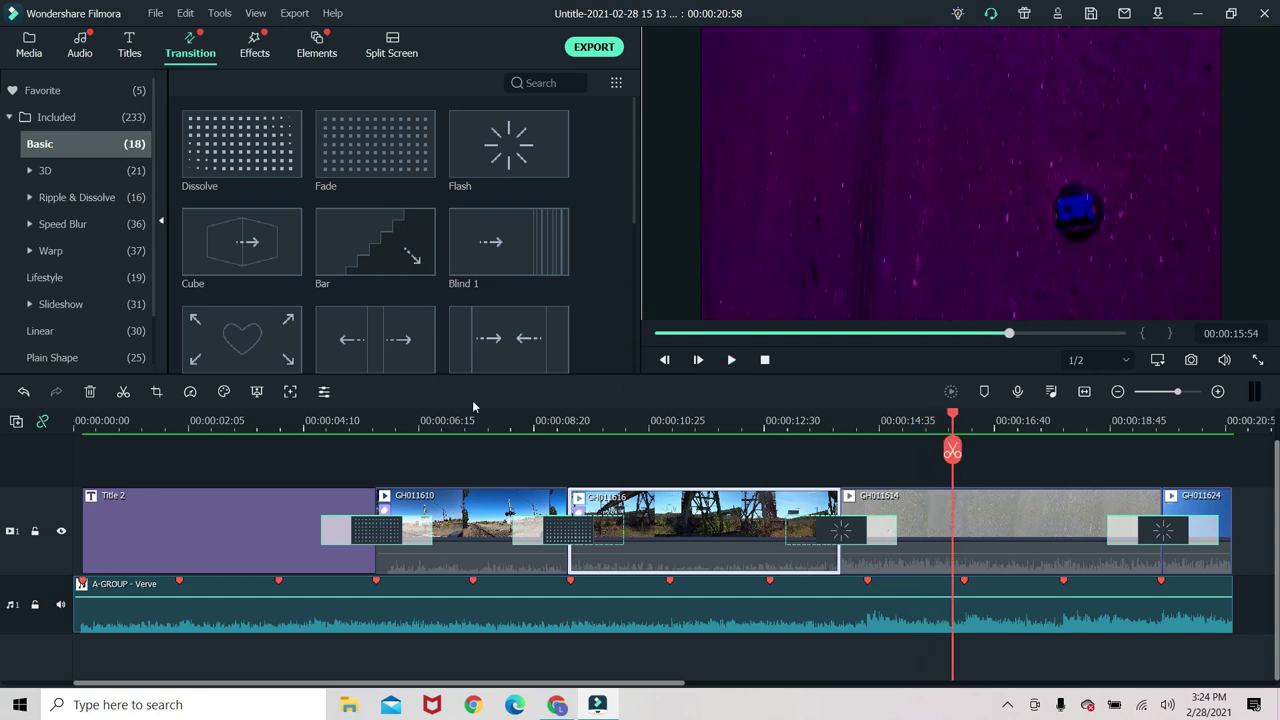
Step: Bring the playhead onto the opening title and inspect the title clip's text settings
{"action": "left_click", "coordinate": [447, 420]}
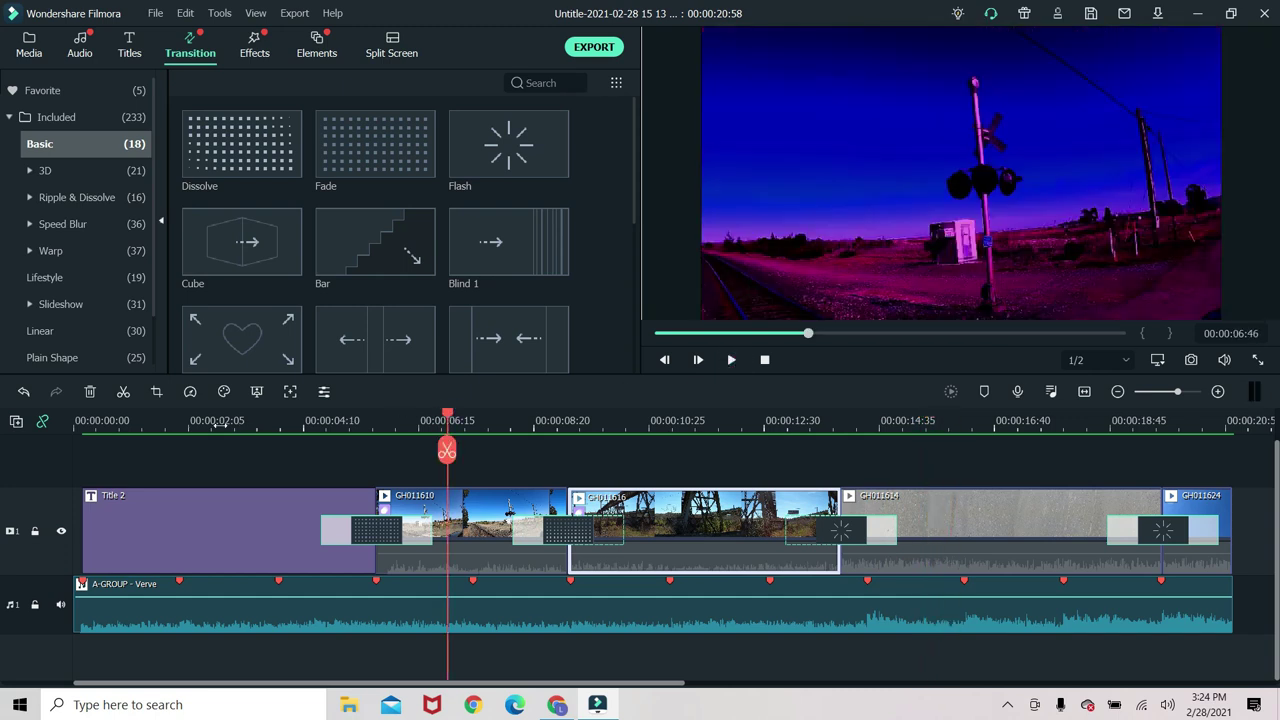
{"action": "left_click", "coordinate": [212, 421]}
{"action": "left_click", "coordinate": [263, 534]}
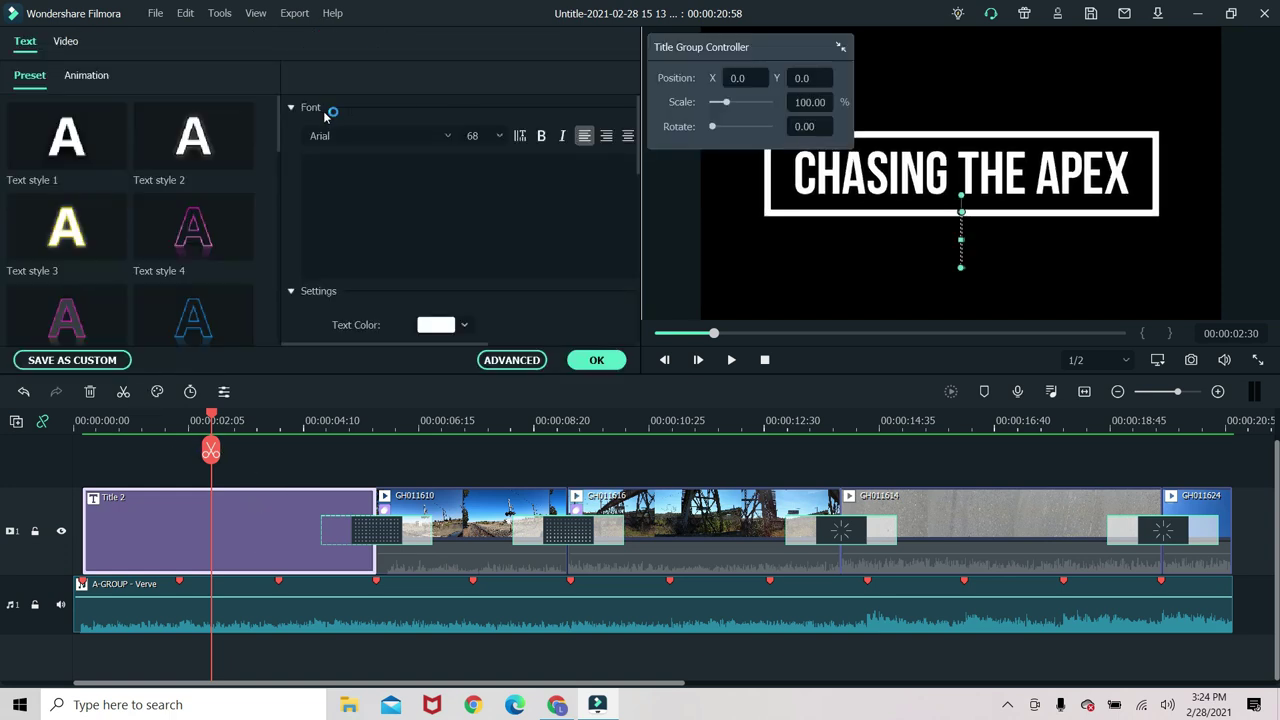
{"action": "left_click", "coordinate": [595, 361]}
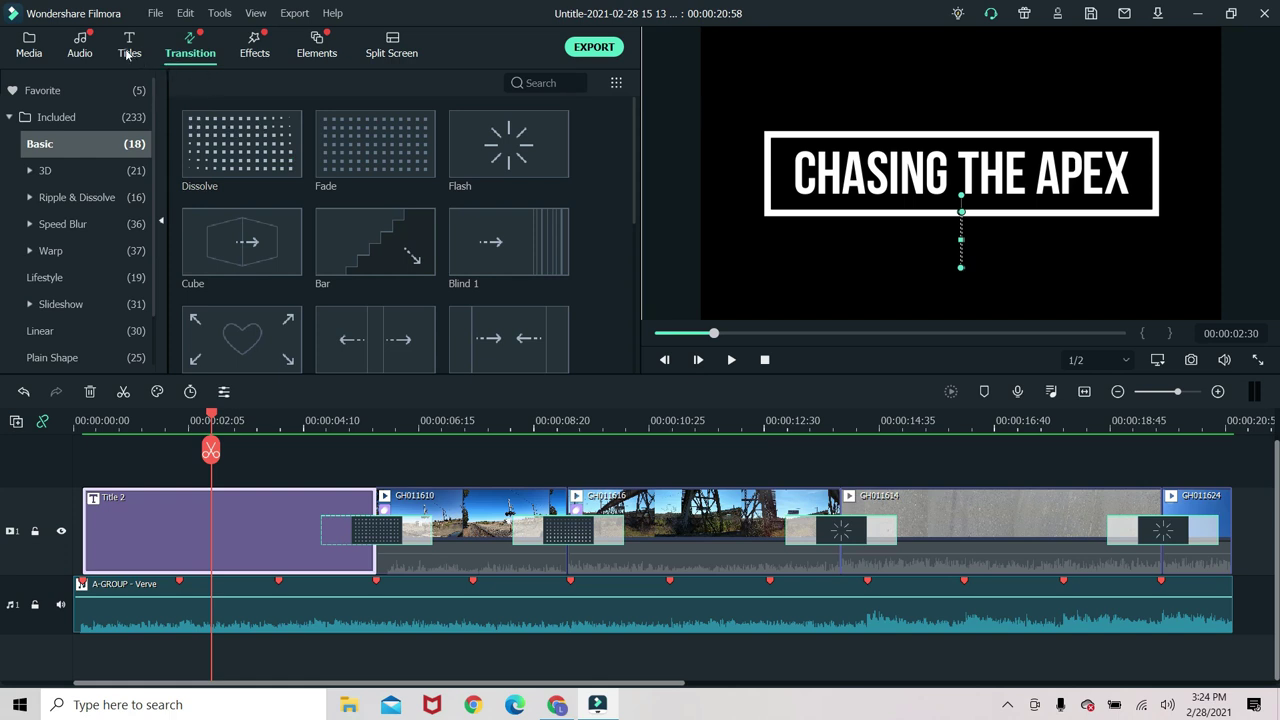
Step: Browse the included title templates, looking through the Custom, Openers and Titles categories
{"action": "left_click", "coordinate": [127, 54]}
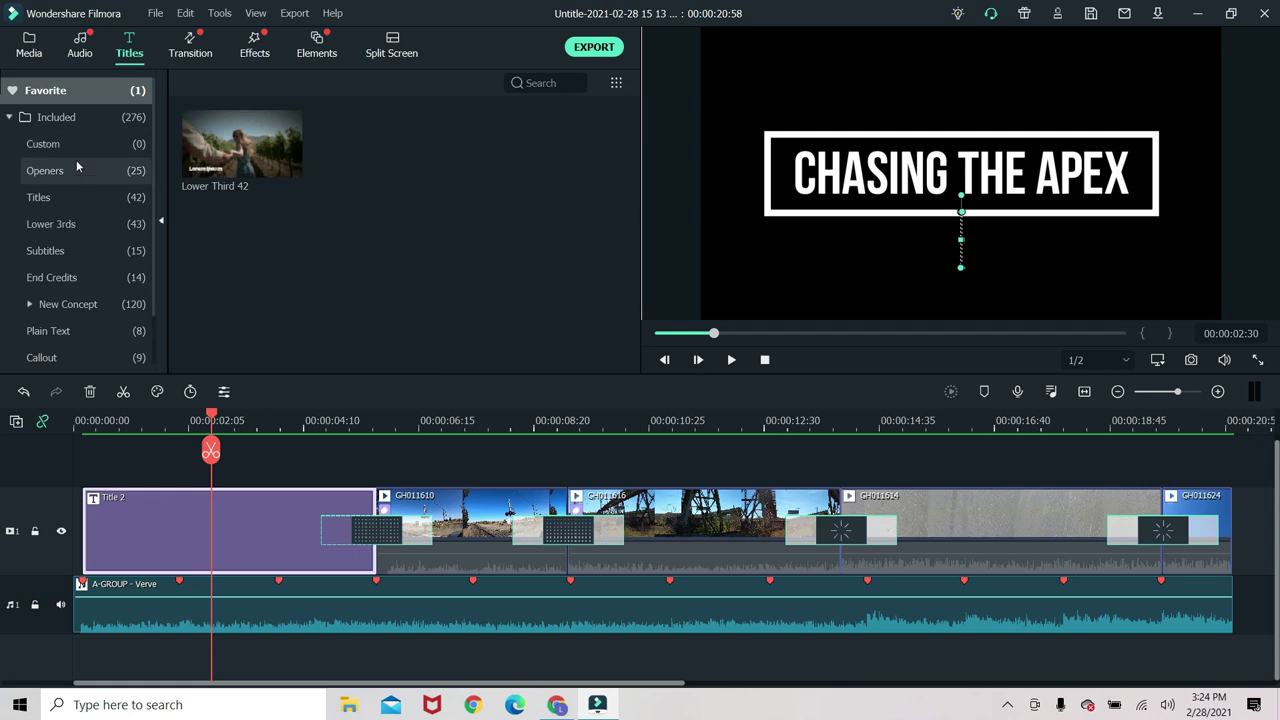
{"action": "left_click", "coordinate": [72, 120]}
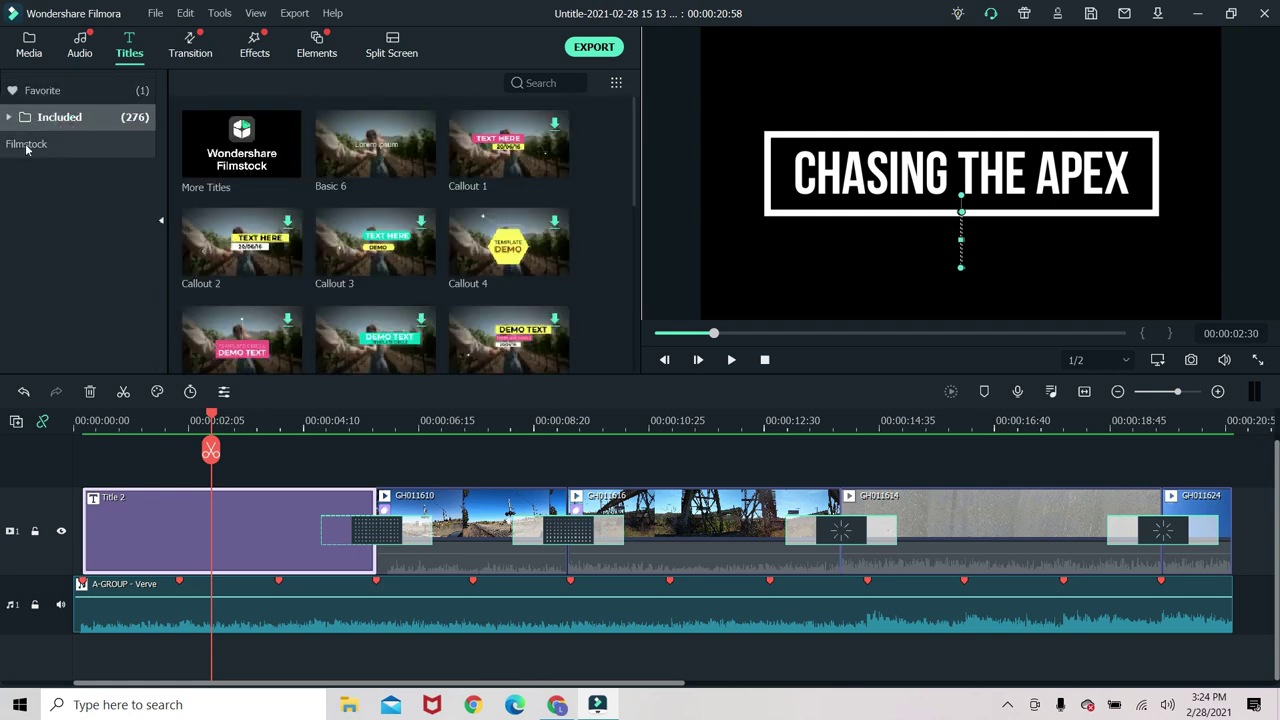
{"action": "left_click", "coordinate": [7, 119]}
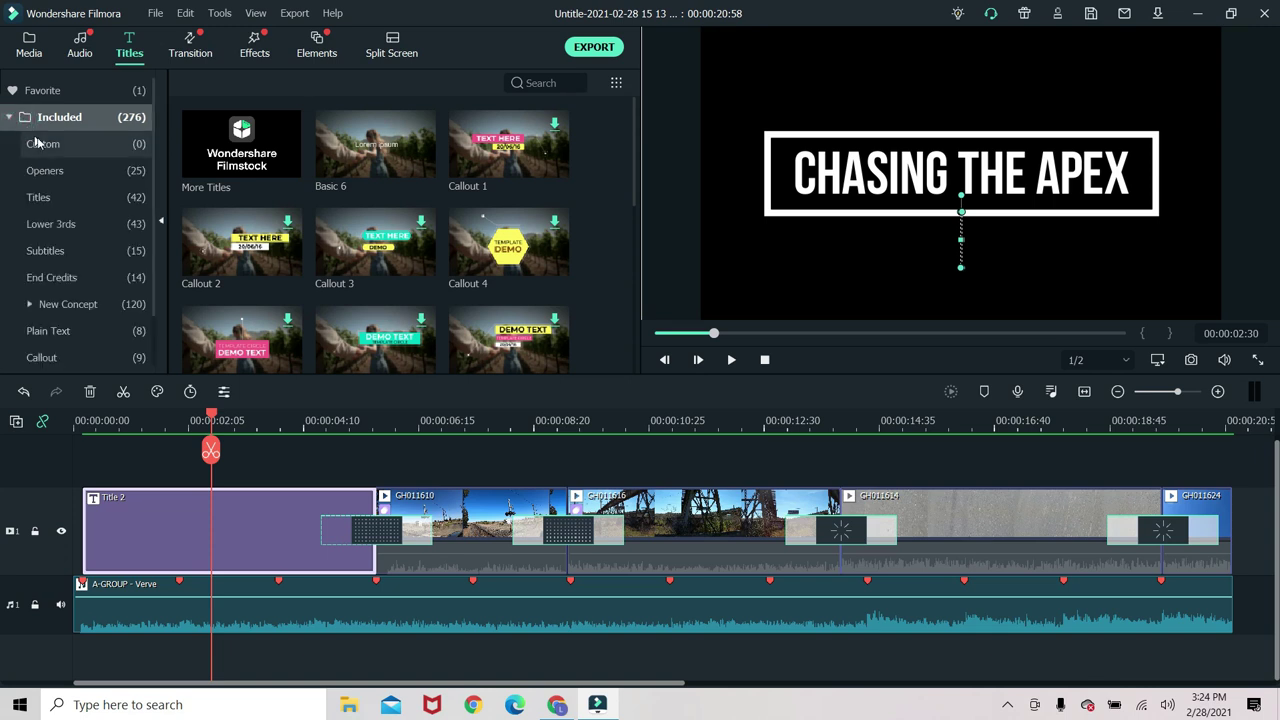
{"action": "left_click", "coordinate": [46, 145]}
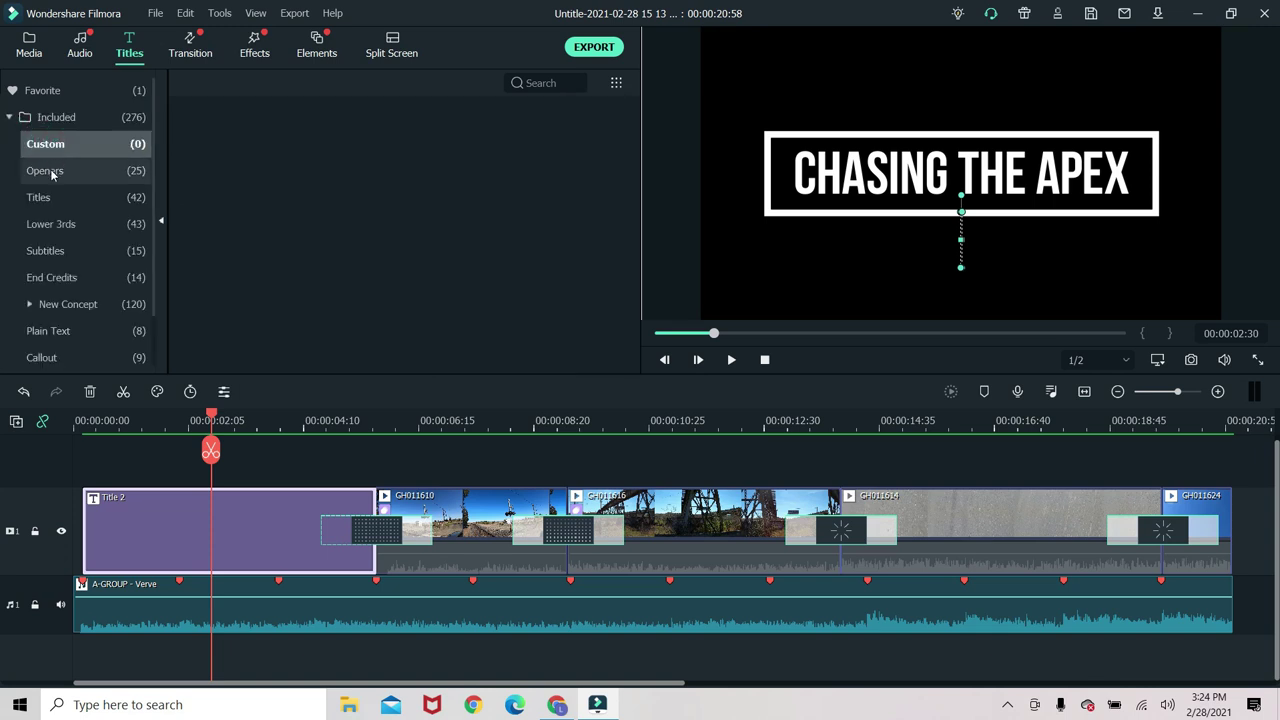
{"action": "left_click", "coordinate": [45, 171]}
{"action": "left_click", "coordinate": [74, 203]}
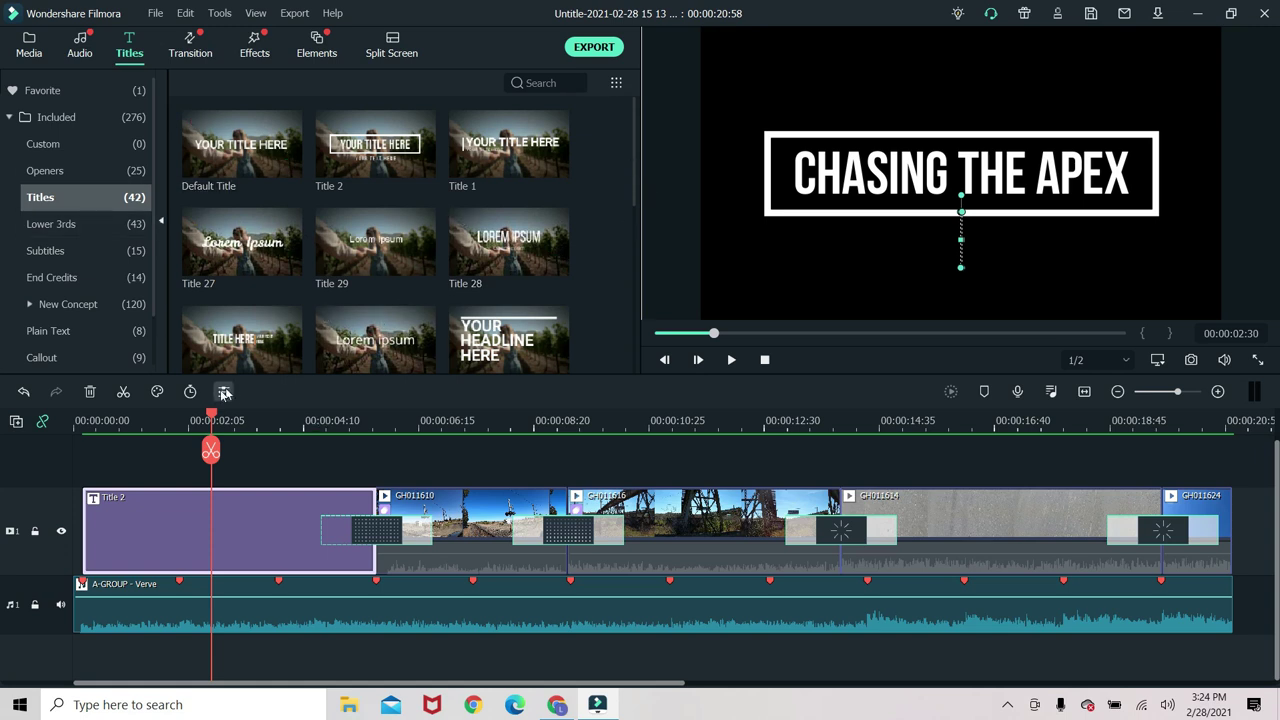
Step: Play the whole edited video from the beginning to the end
{"action": "left_click_drag", "start_coordinate": [213, 418], "coordinate": [62, 420]}
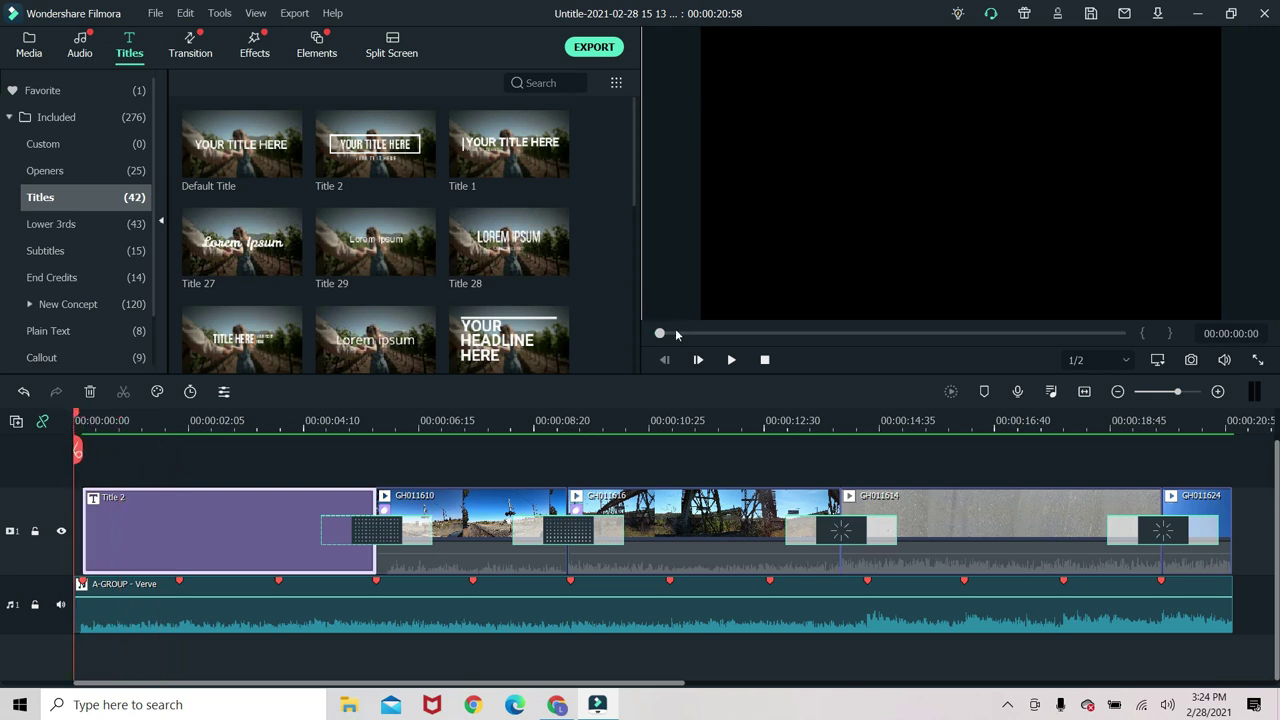
{"action": "left_click", "coordinate": [729, 360]}
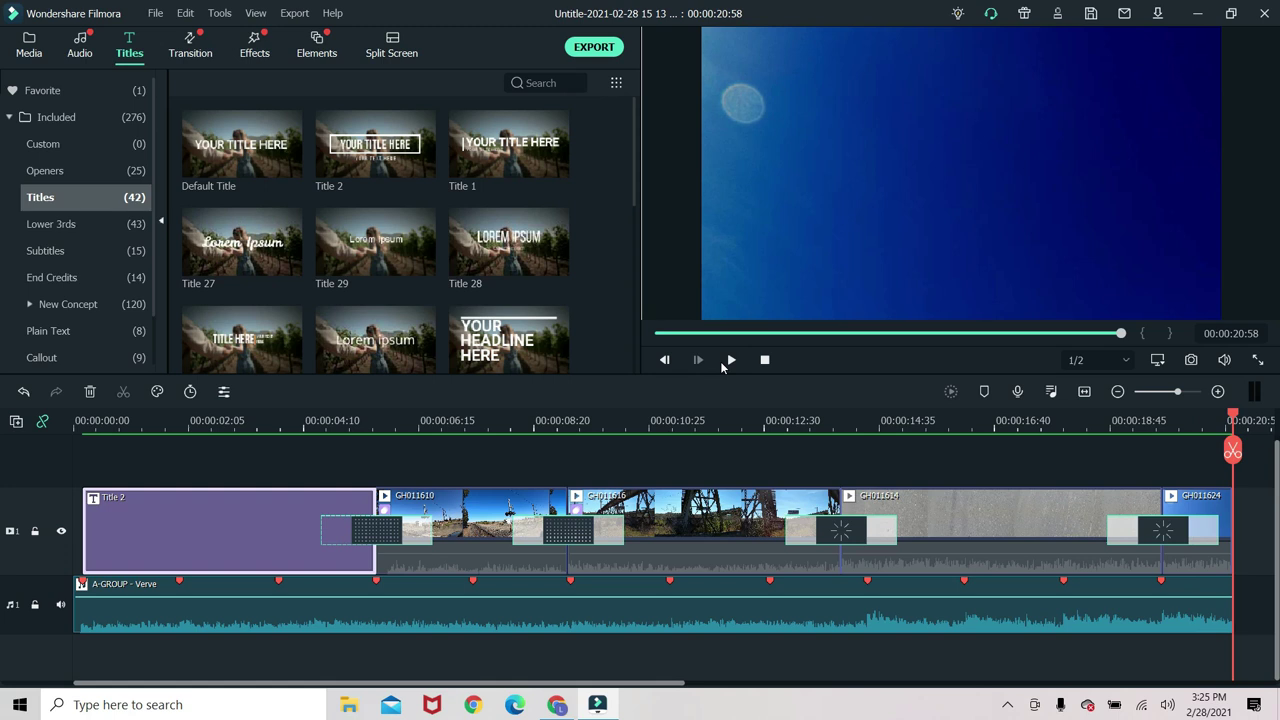
Step: Preview the source clip GH011610 from the project media and check the editing options for that clip on the timeline
{"action": "left_click", "coordinate": [30, 50]}
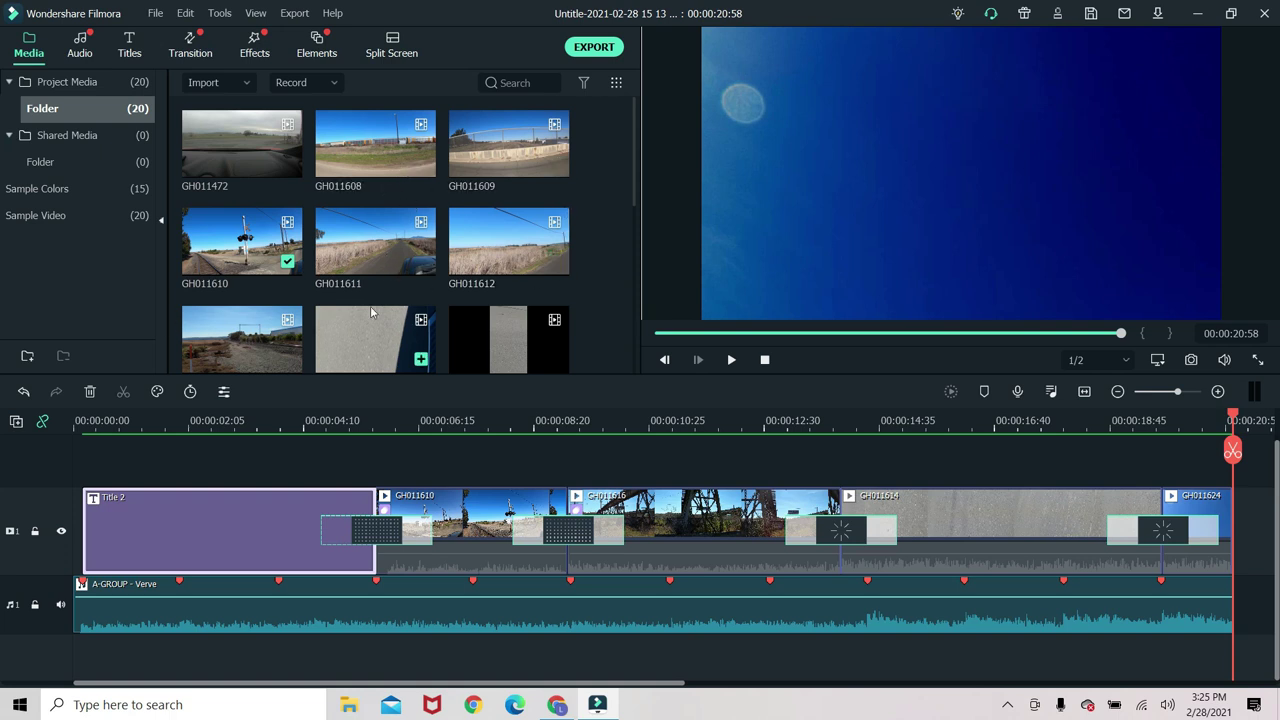
{"action": "left_click", "coordinate": [241, 236]}
{"action": "double_click", "coordinate": [241, 236]}
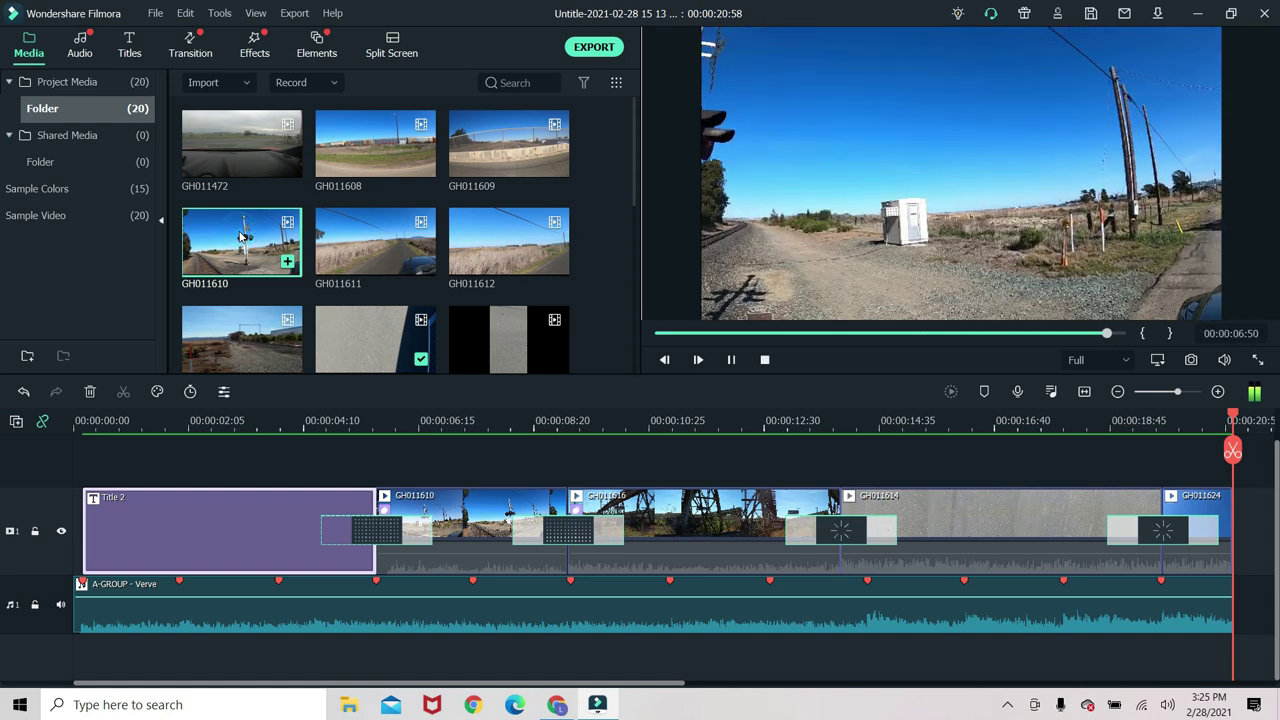
{"action": "right_click", "coordinate": [501, 571]}
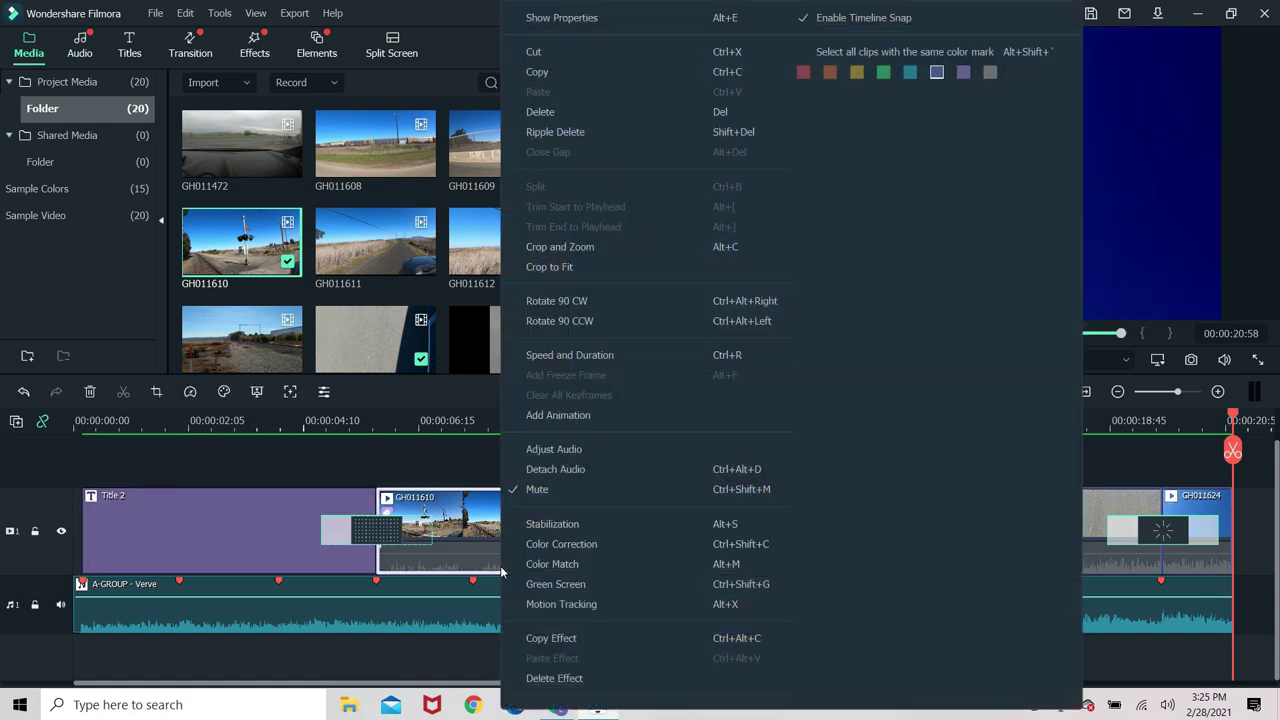
{"action": "left_click", "coordinate": [396, 408]}
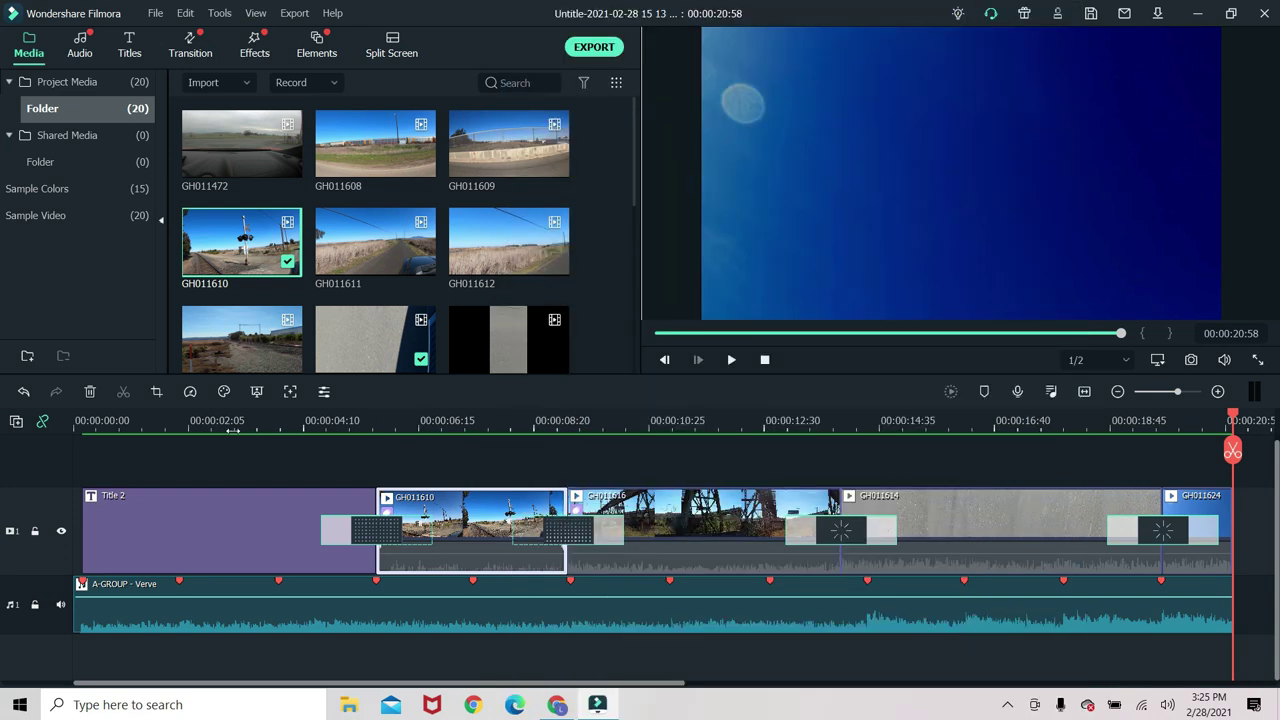